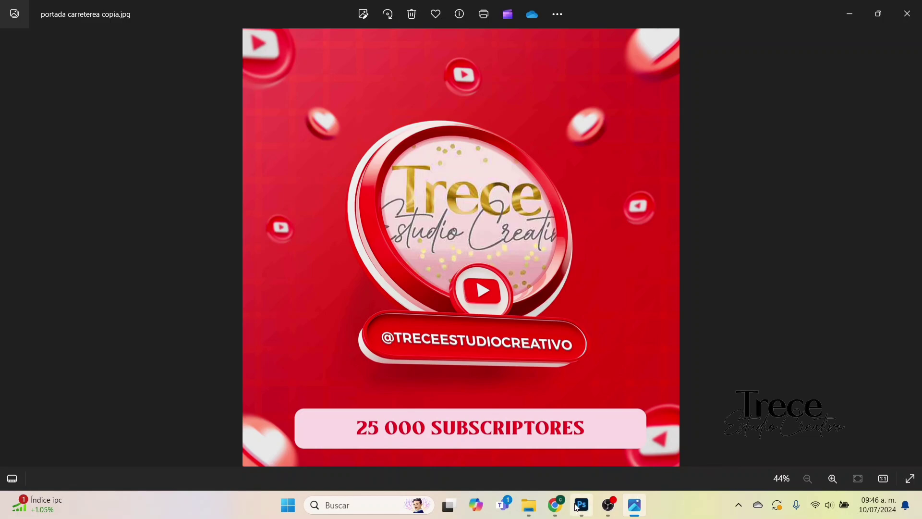
In a new Chrome tab, run a Google search for 'affinity'.
left_click(560, 506)
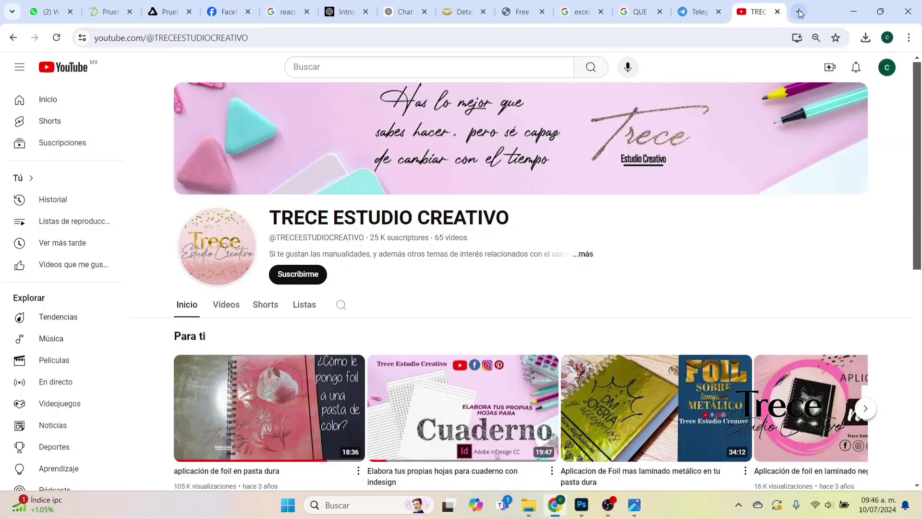
left_click(799, 12)
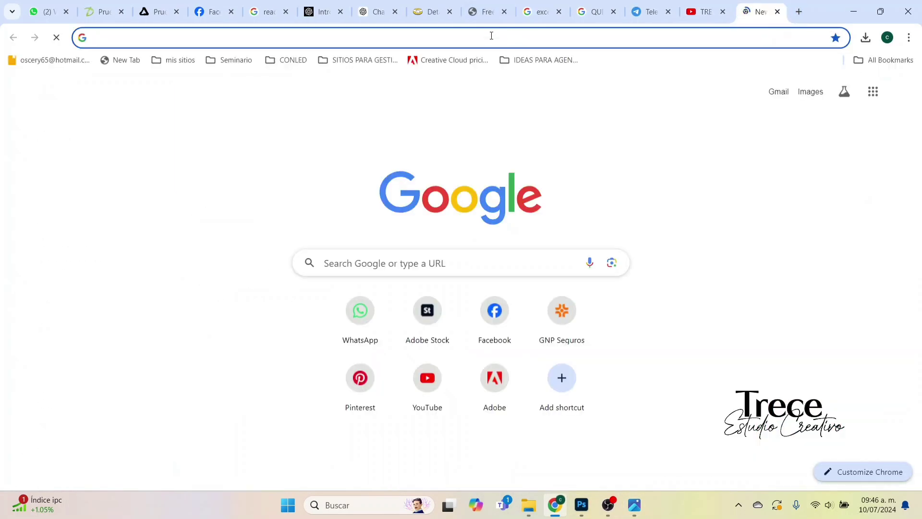
left_click(491, 36)
type("affi")
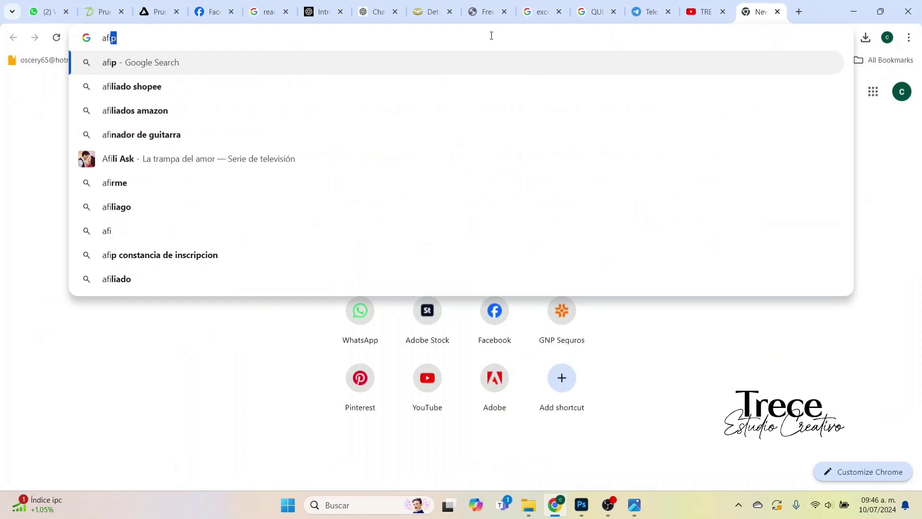
key("BackSpace")
type("finity")
left_click(133, 56)
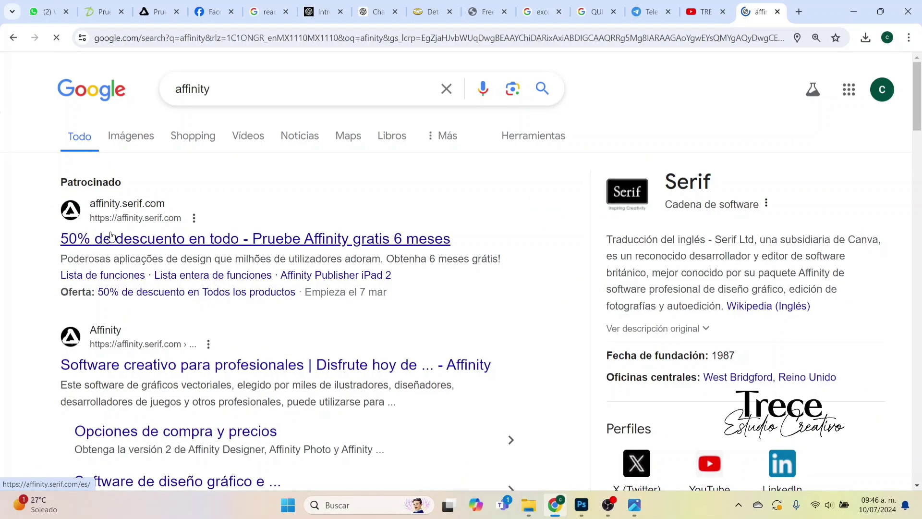
Follow the sponsored Affinity result via 'Pruébelo gratis' and 'PRUÉBELA GRATIS' to the V2 trial checkout.
left_click(213, 240)
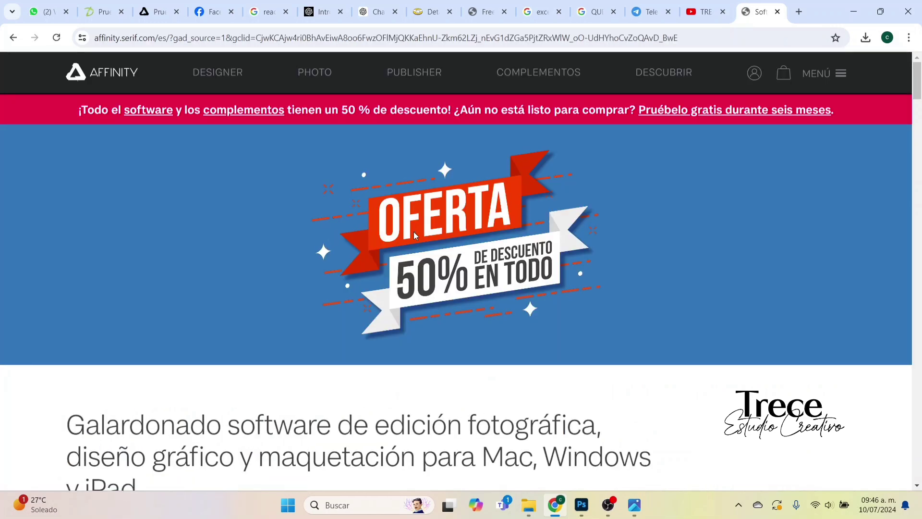
left_click(758, 113)
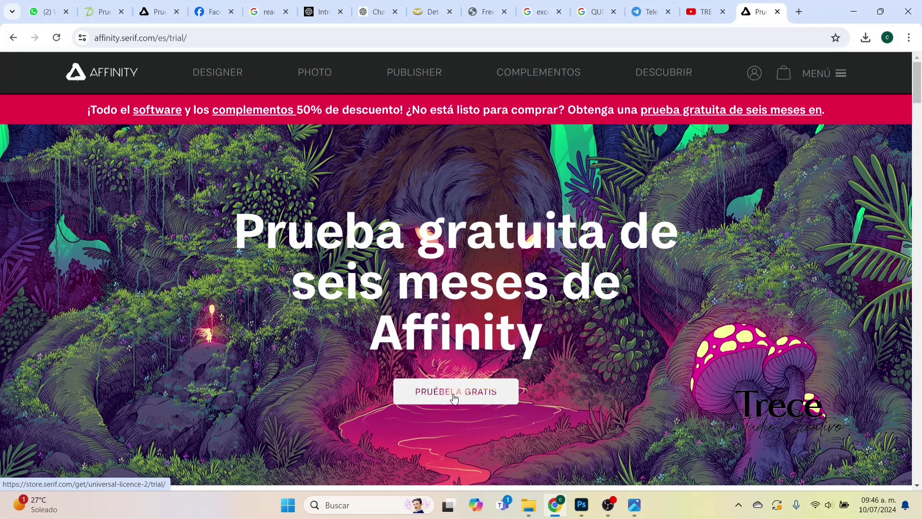
left_click(454, 398)
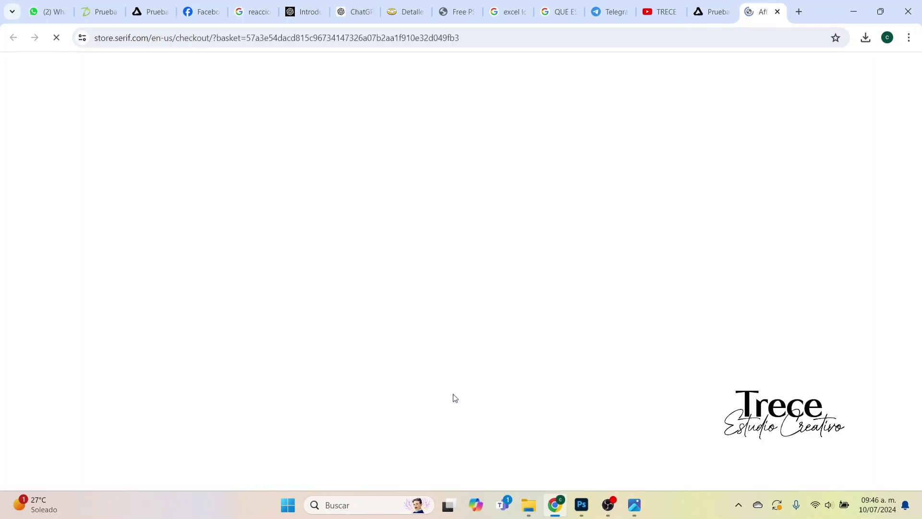
scroll(557, 316, "down", 1)
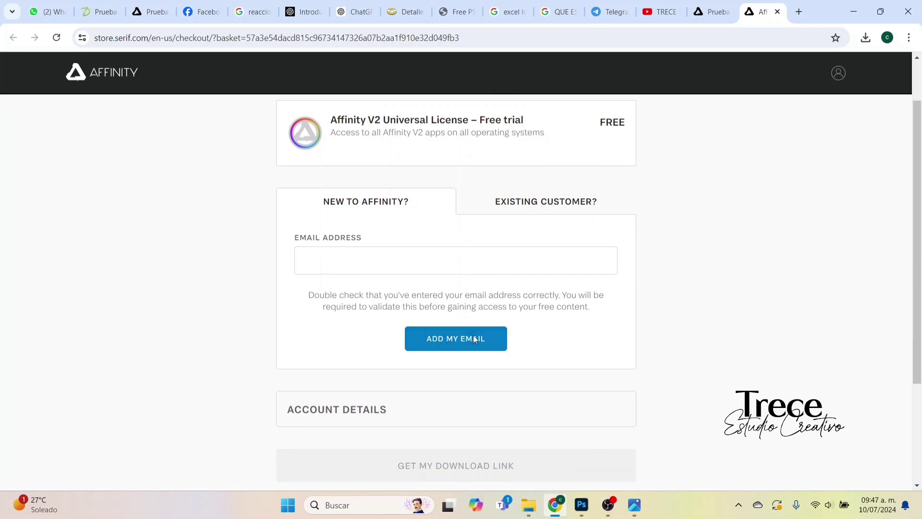
Fill in the saved e-mail address and submit it with ADD MY EMAIL.
left_click(432, 256)
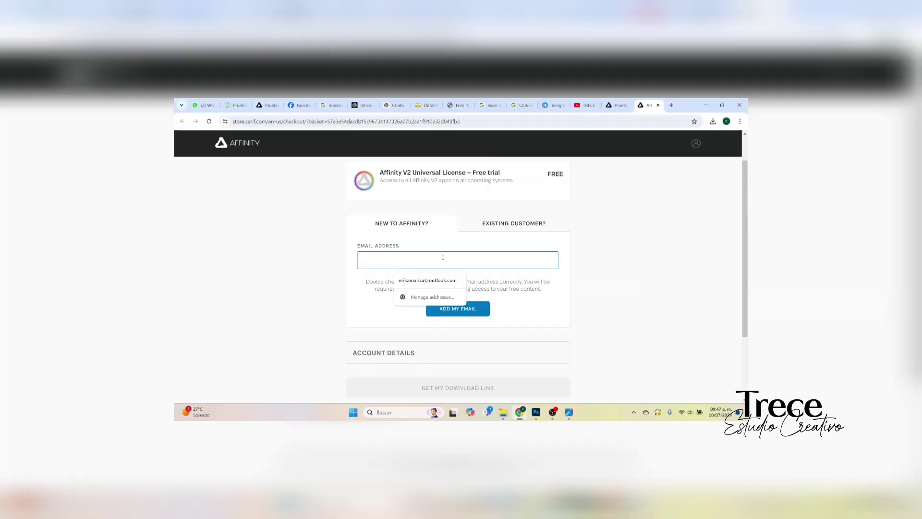
left_click(428, 281)
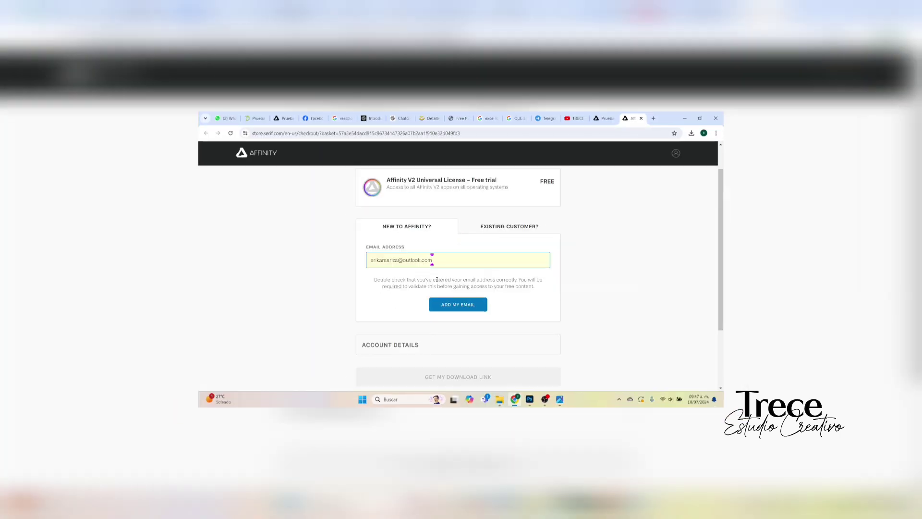
left_click(466, 307)
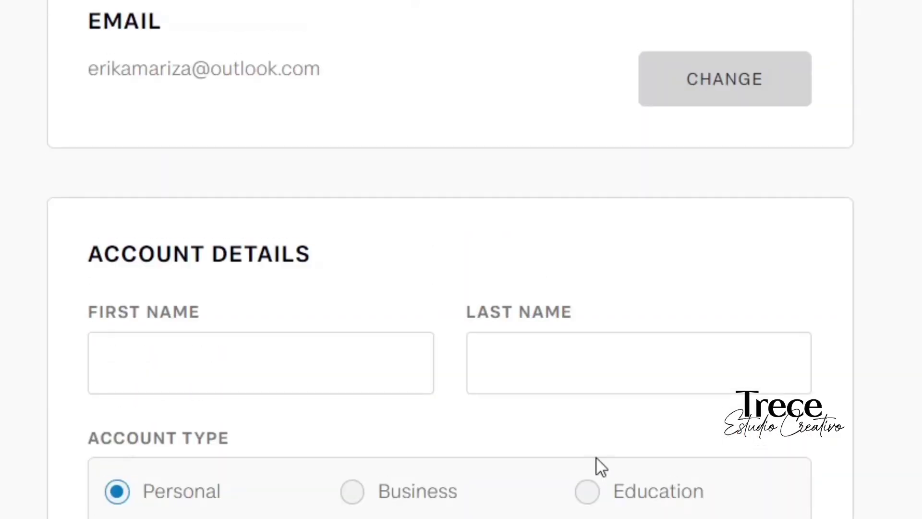
Autofill the first and last name fields and move to the account password field.
left_click(353, 368)
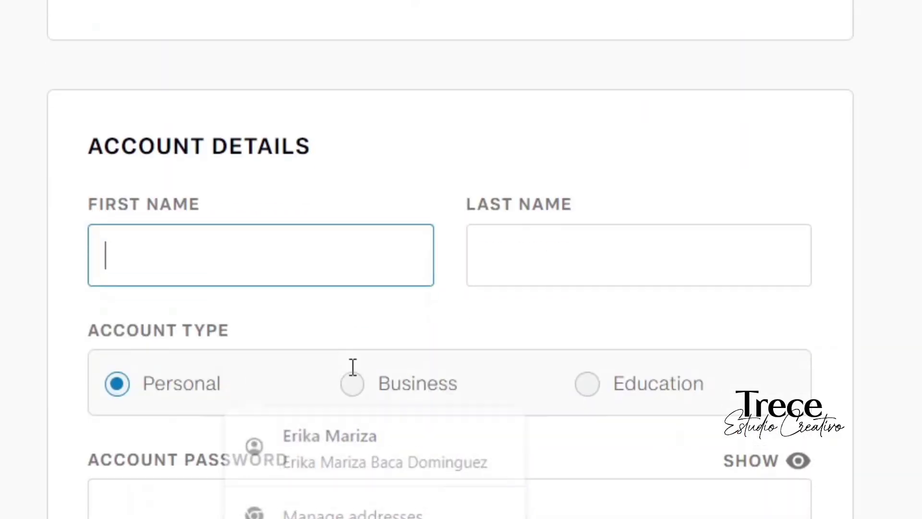
left_click(433, 245)
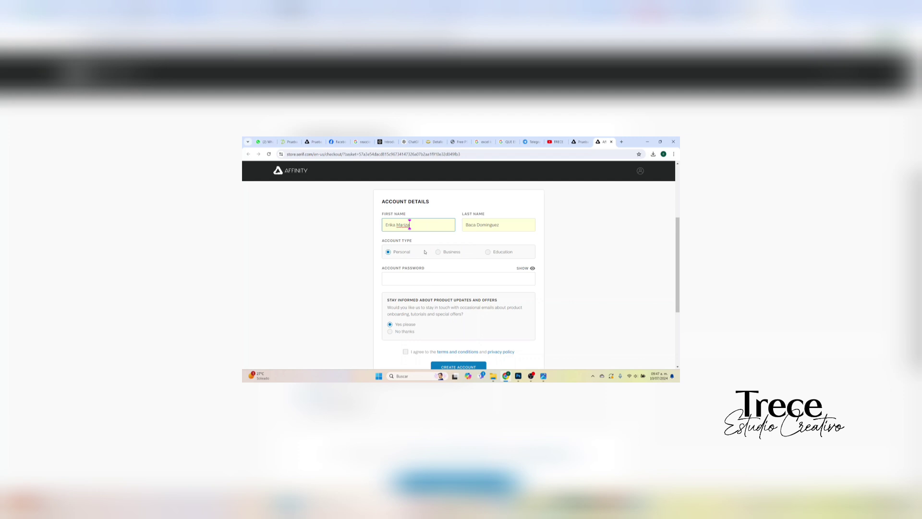
left_click(431, 279)
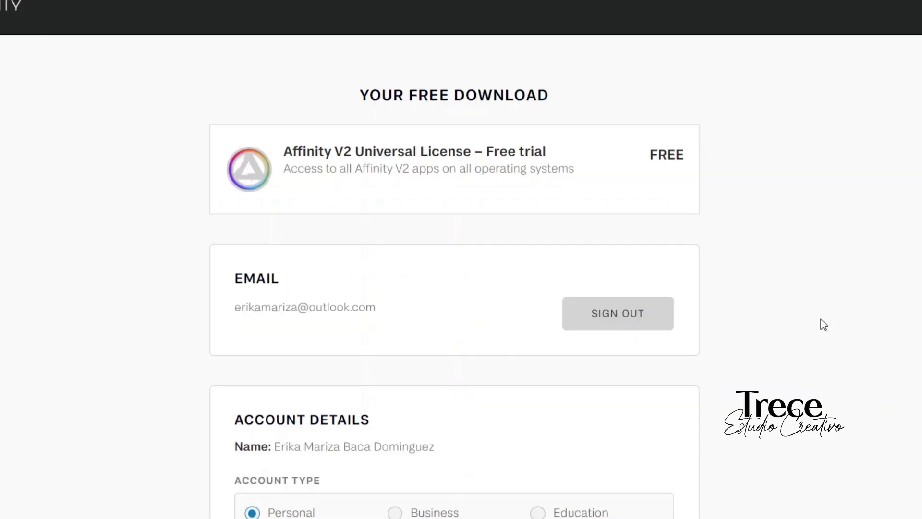
Choose 'Yes please' under Stay informed and confirm the account details with CONTINUE.
scroll(820, 319, "down", 5)
scroll(826, 320, "up", 3)
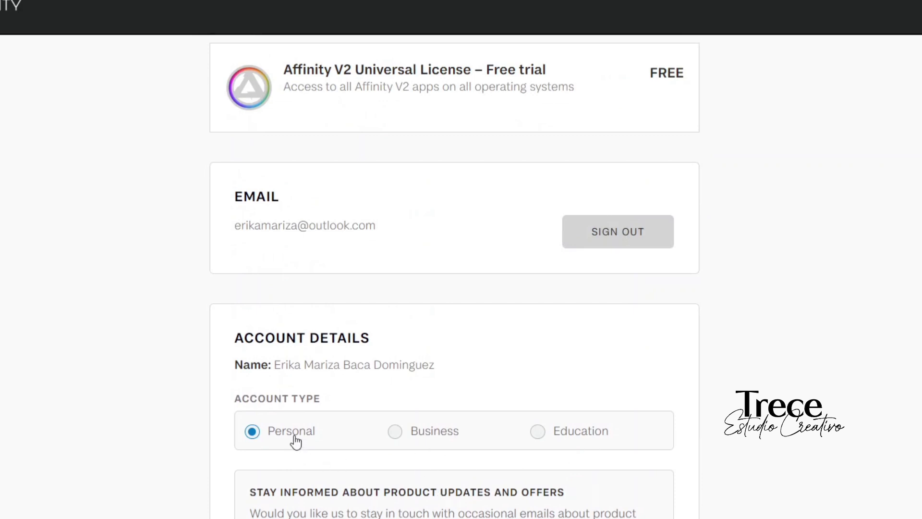
scroll(725, 425, "down", 1)
scroll(725, 425, "down", 3)
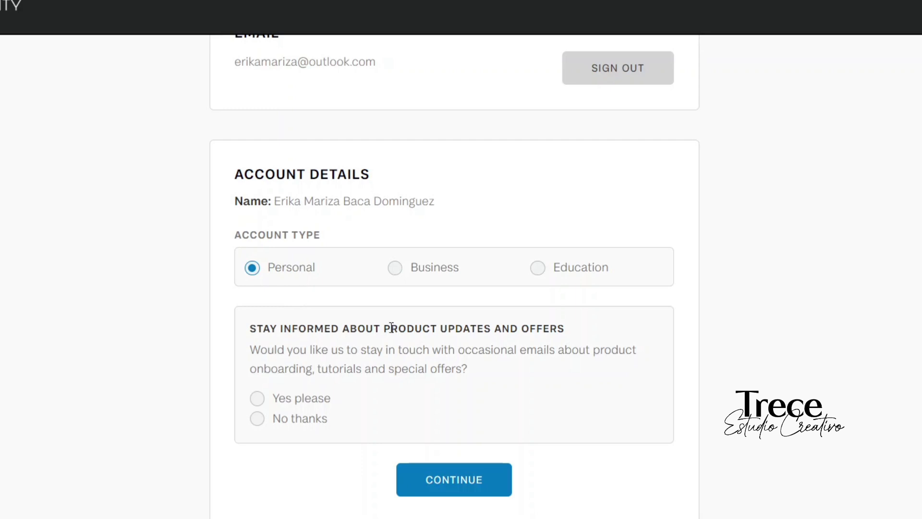
scroll(490, 332, "down", 2)
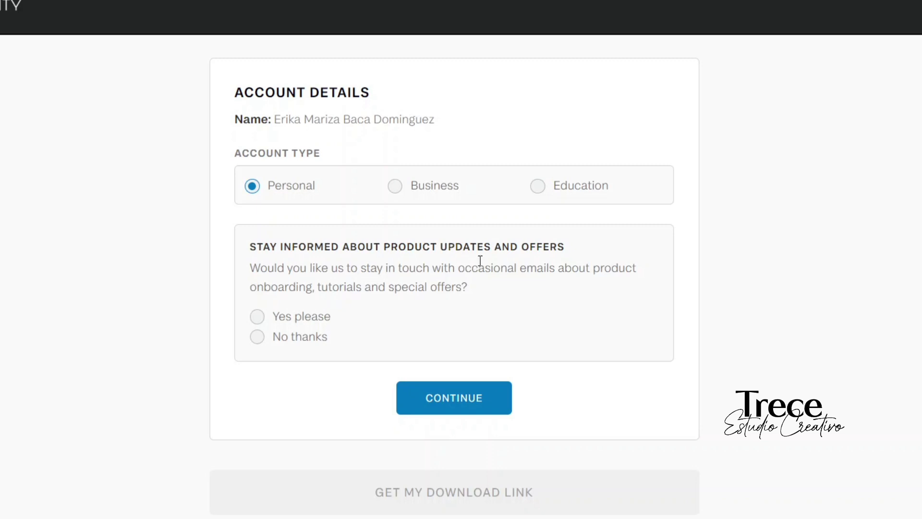
left_click(257, 320)
scroll(686, 351, "down", 2)
left_click(470, 321)
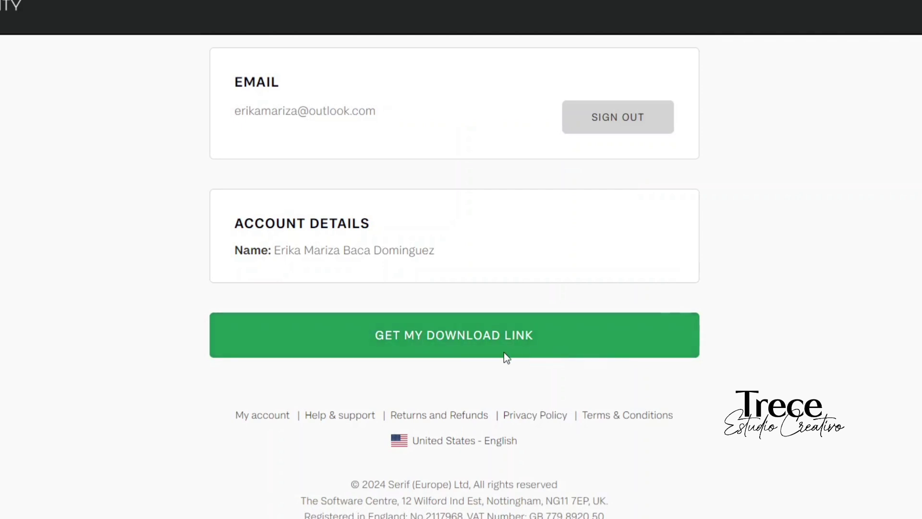
Request the link with GET MY DOWNLOAD LINK, then use RESEND VERIFICATION EMAIL on the order page.
left_click(394, 339)
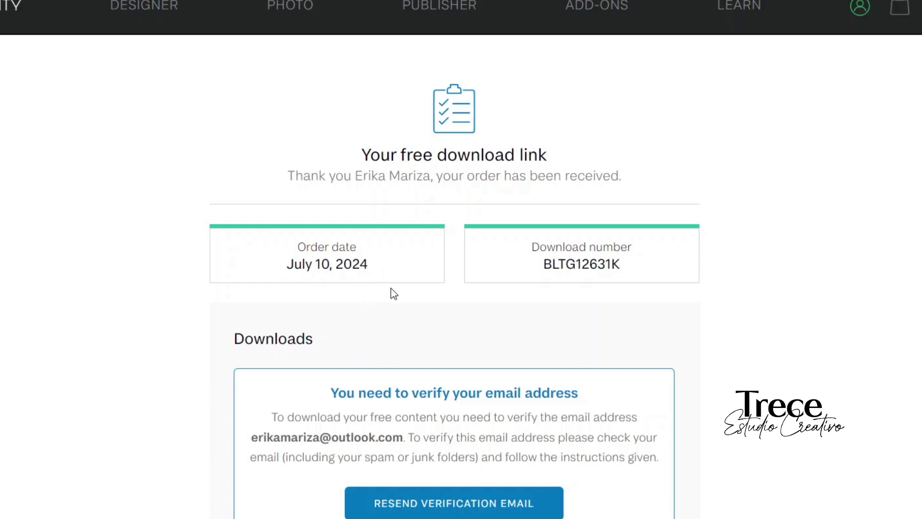
scroll(391, 288, "down", 2)
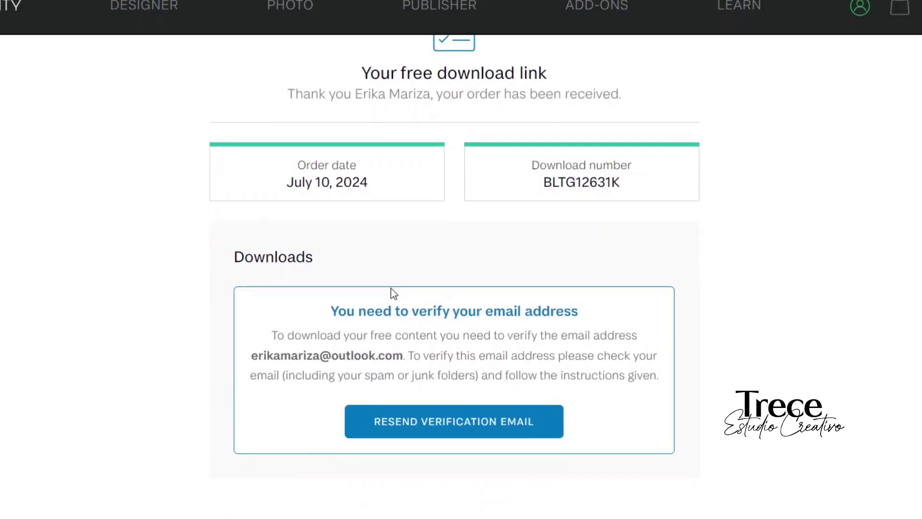
scroll(393, 293, "up", 2)
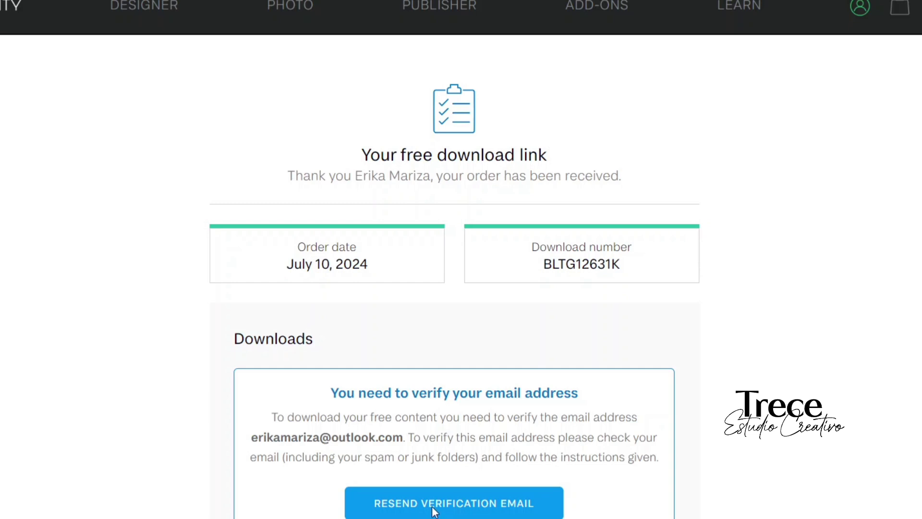
left_click(435, 509)
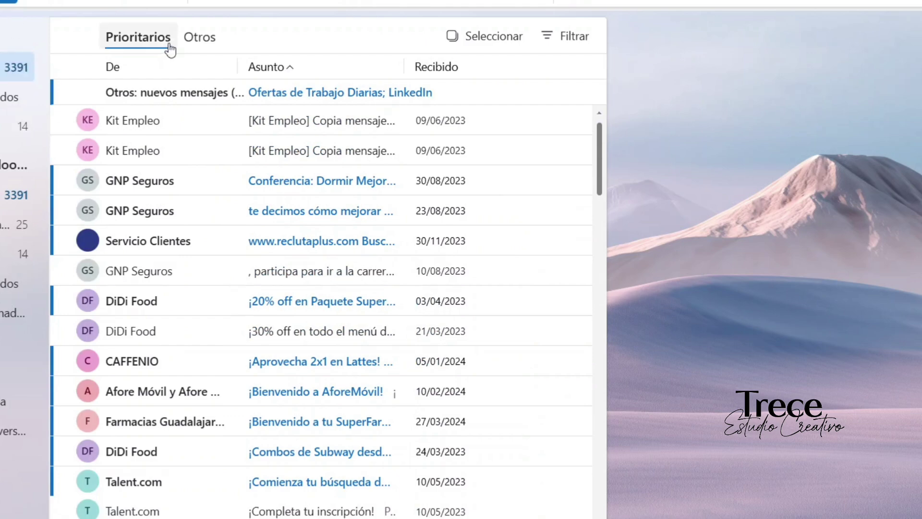
Open the Affinity 'Verify your email address' message under Otros and follow VERIFY EMAIL ADDRESS.
left_click(200, 38)
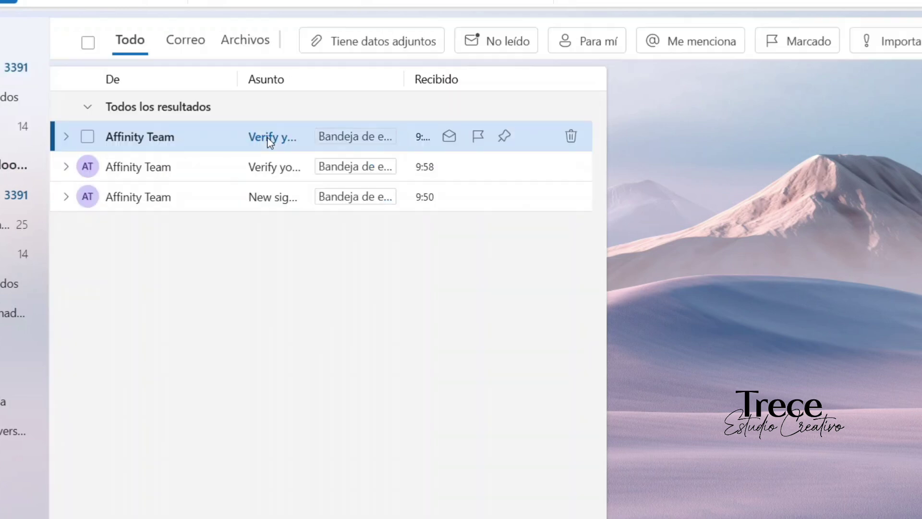
double_click(269, 140)
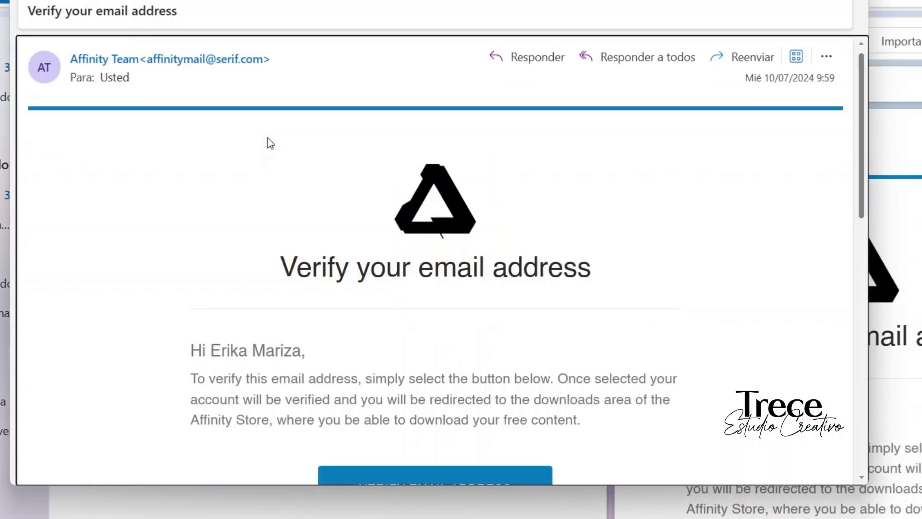
scroll(356, 265, "down", 5)
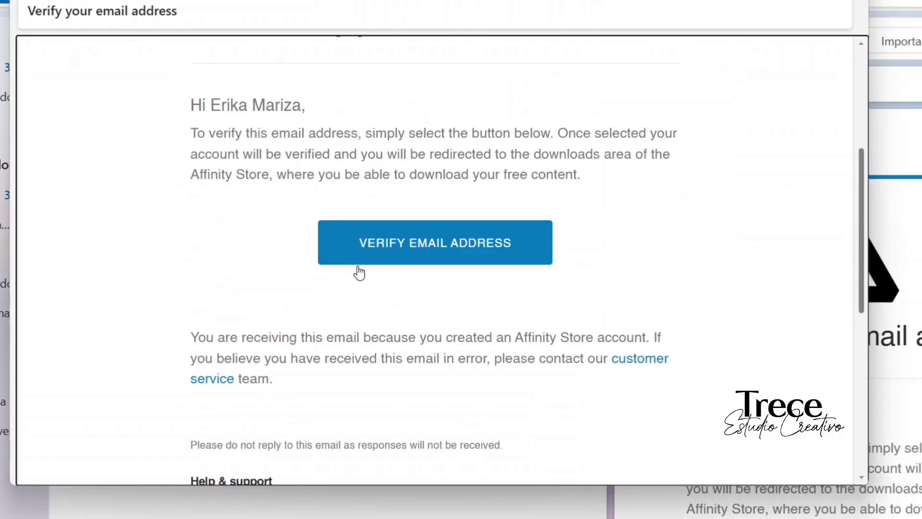
left_click(433, 250)
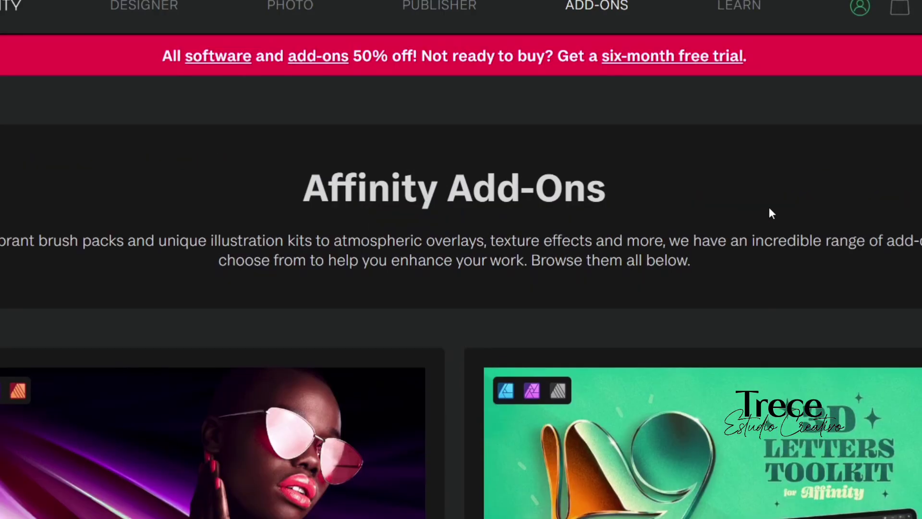
Scroll the free download page offering Affinity Designer 2 trial downloads for Windows 2.5.3.
scroll(771, 213, "down", 5)
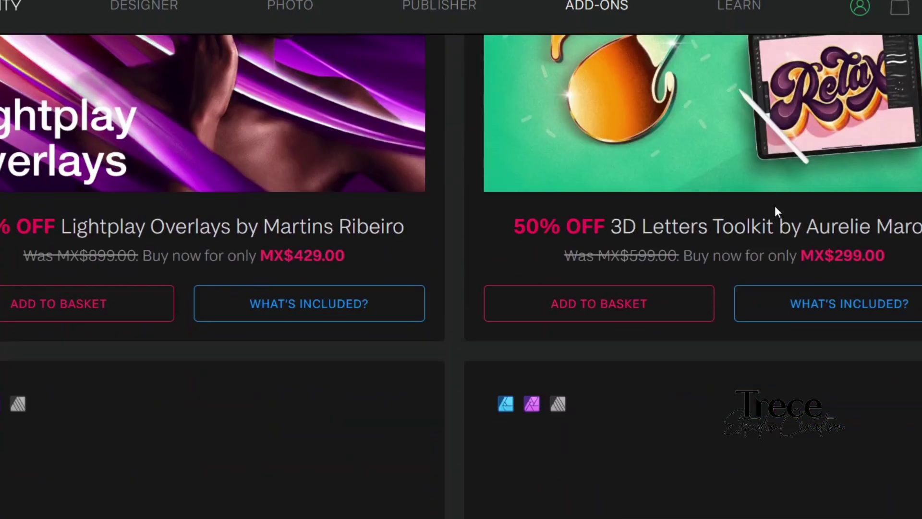
scroll(774, 213, "down", 5)
scroll(776, 210, "up", 5)
scroll(775, 205, "up", 5)
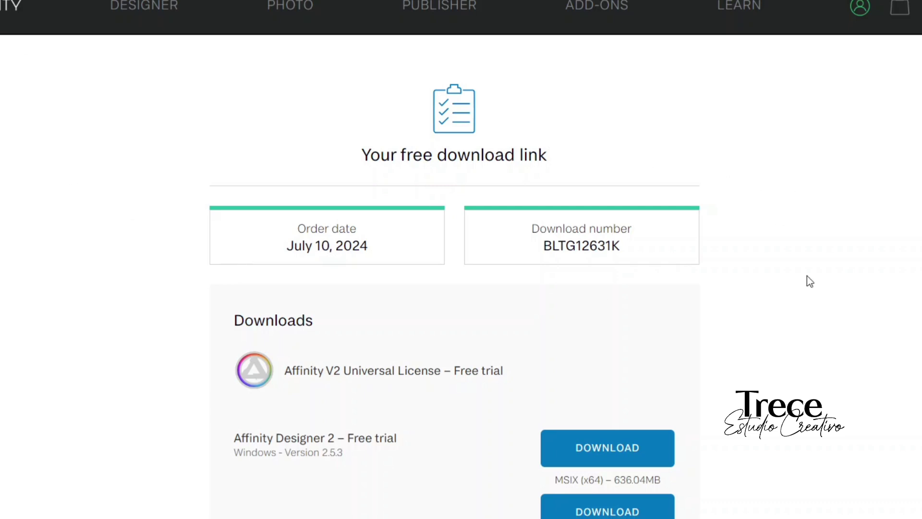
Scroll past Designer 2 and Photo 2 to the Affinity Publisher 2 Windows 2.5.3 trial entries.
scroll(838, 255, "down", 5)
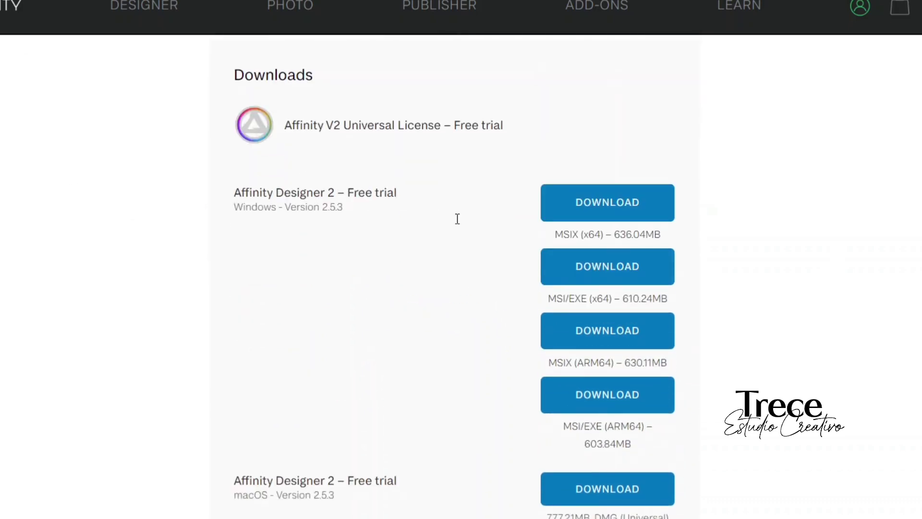
scroll(367, 222, "down", 1)
scroll(367, 222, "down", 2)
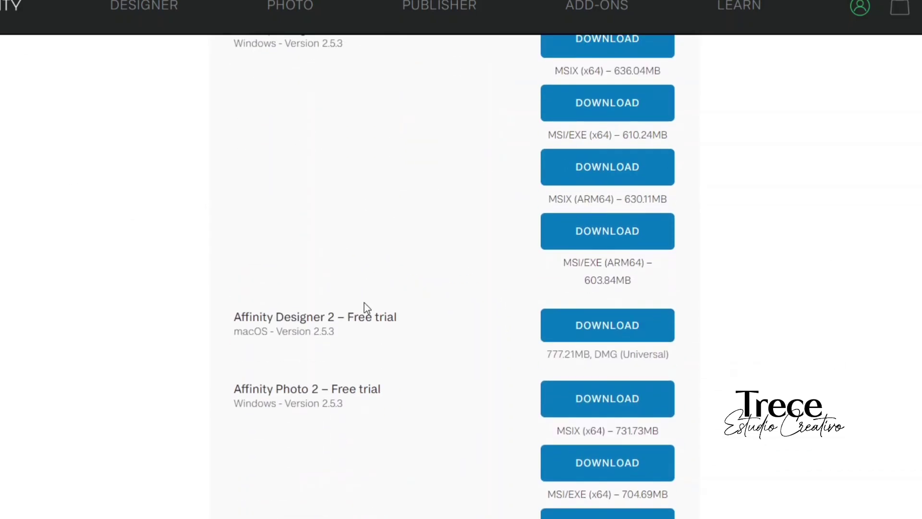
scroll(907, 301, "up", 6)
scroll(814, 356, "down", 3)
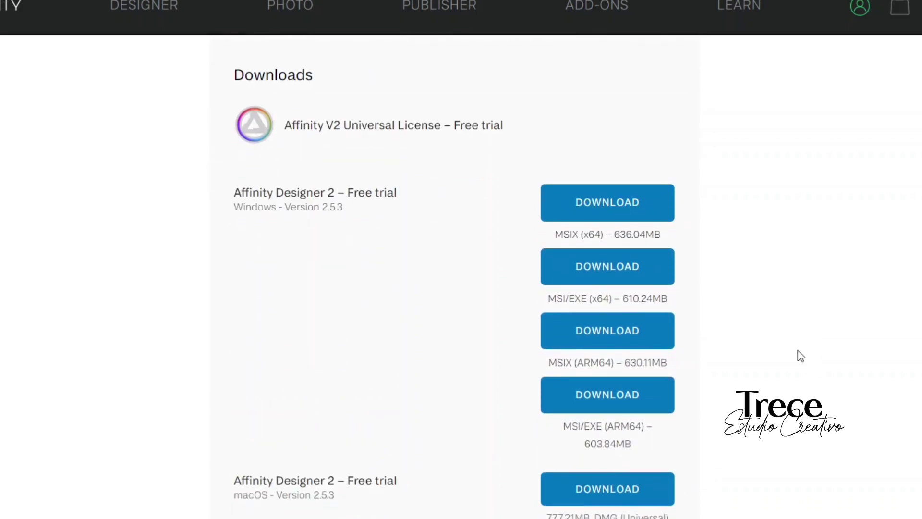
scroll(799, 354, "down", 2)
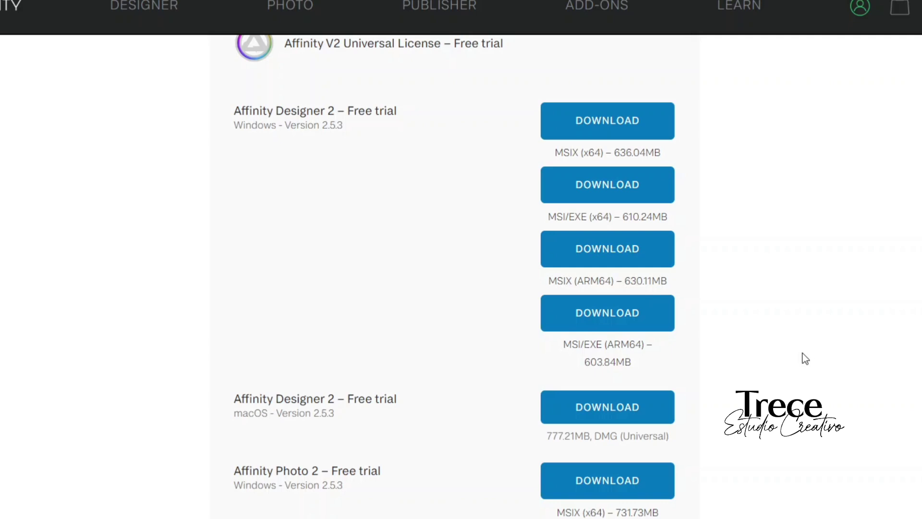
scroll(806, 358, "down", 2)
scroll(806, 358, "down", 2)
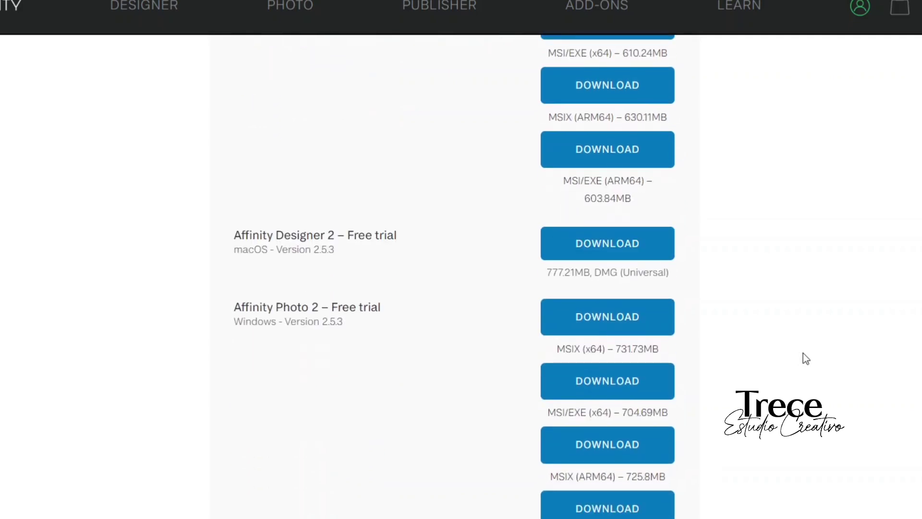
scroll(804, 353, "down", 4)
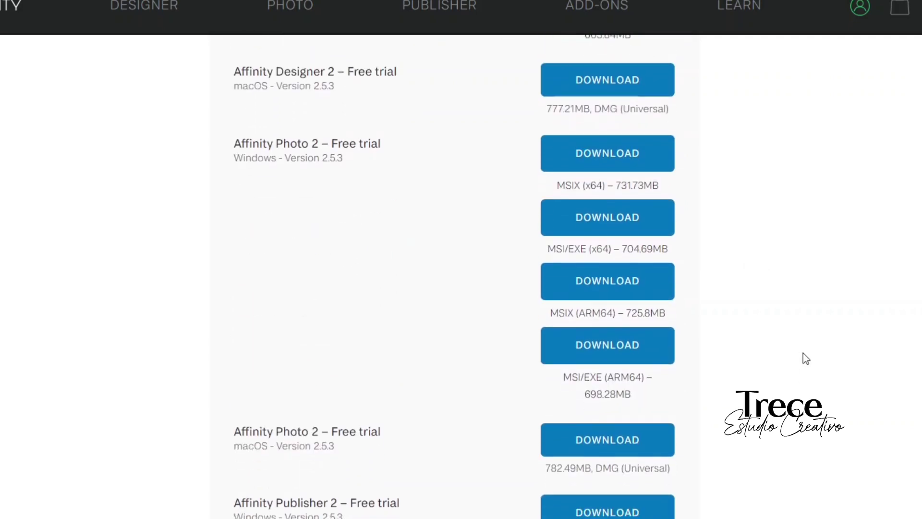
scroll(803, 353, "down", 1)
scroll(803, 353, "down", 3)
scroll(807, 358, "down", 5)
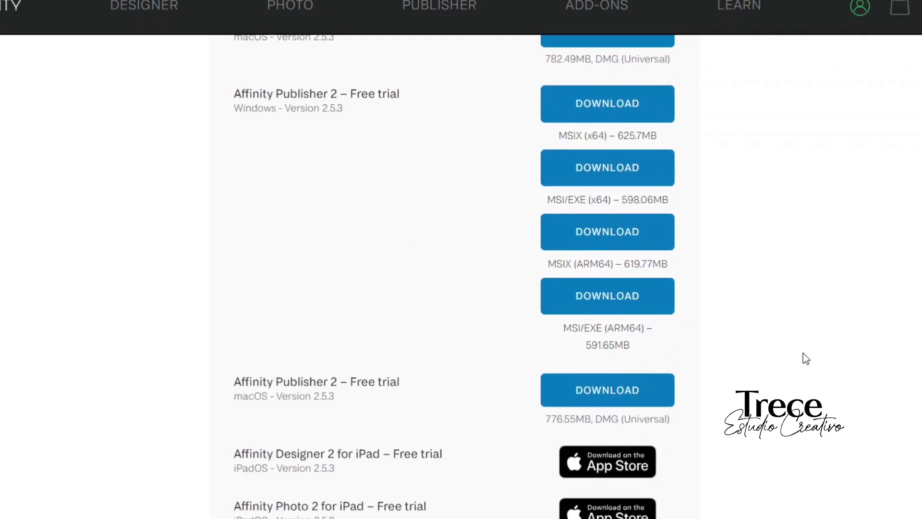
scroll(807, 359, "down", 4)
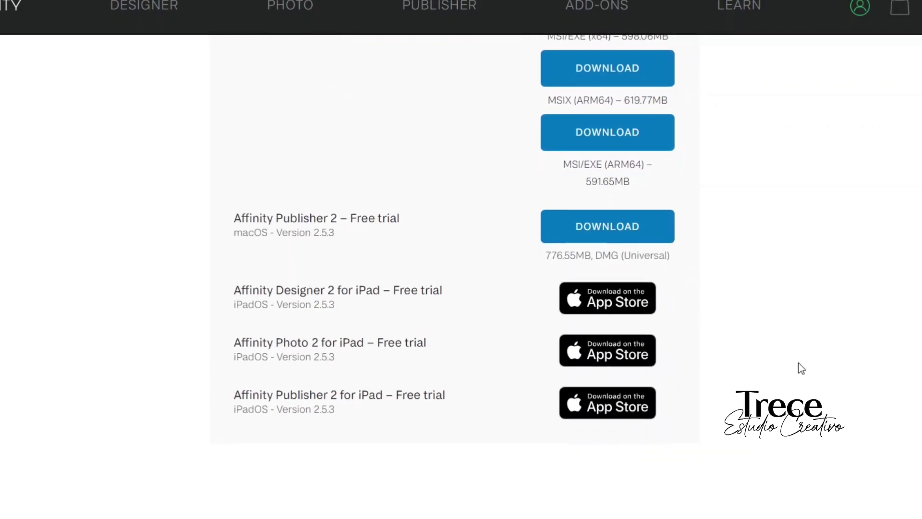
scroll(801, 368, "up", 4)
scroll(801, 368, "up", 3)
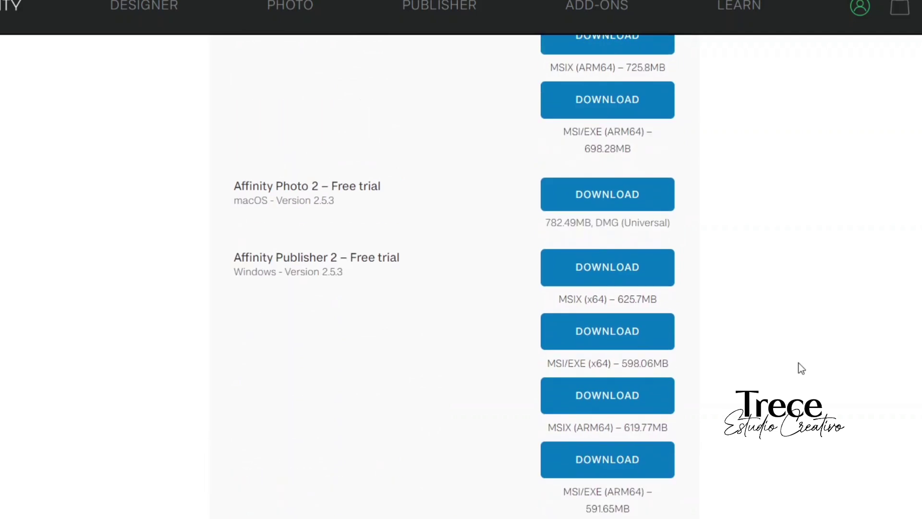
scroll(806, 374, "down", 4)
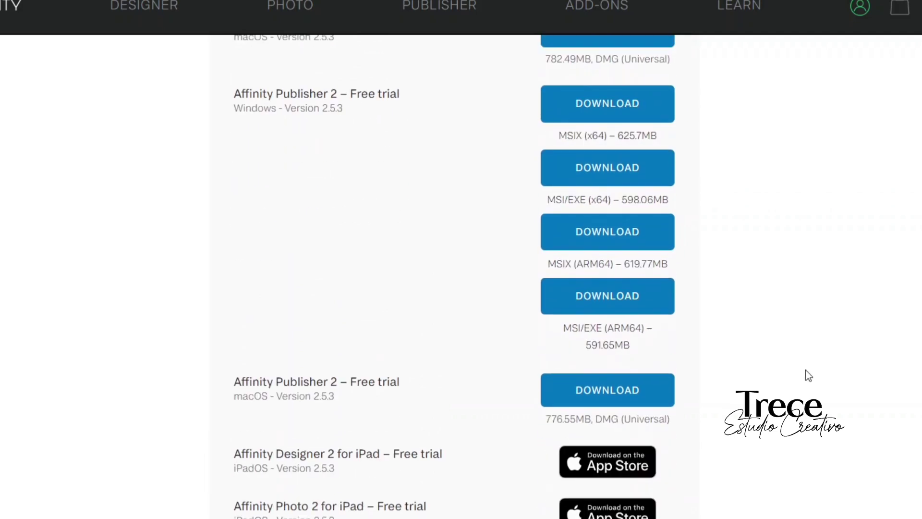
scroll(807, 375, "up", 2)
scroll(809, 375, "up", 3)
scroll(809, 376, "up", 2)
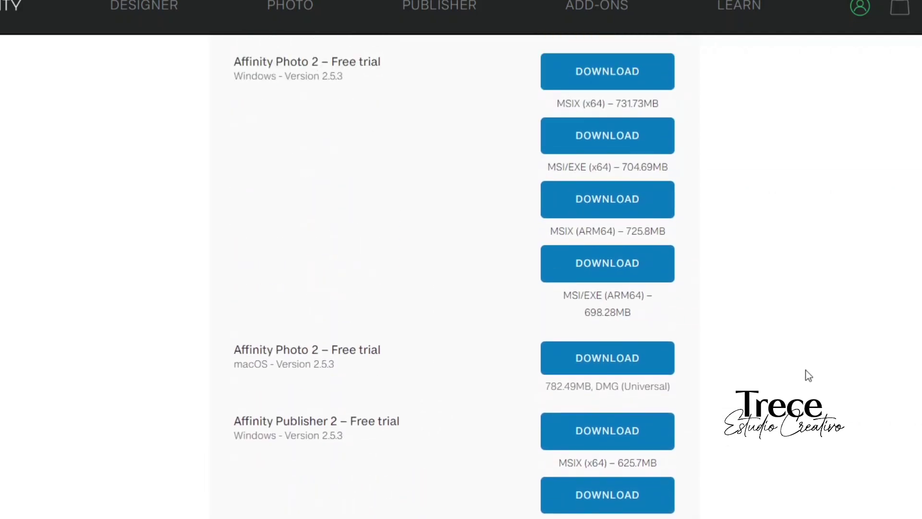
scroll(809, 376, "up", 2)
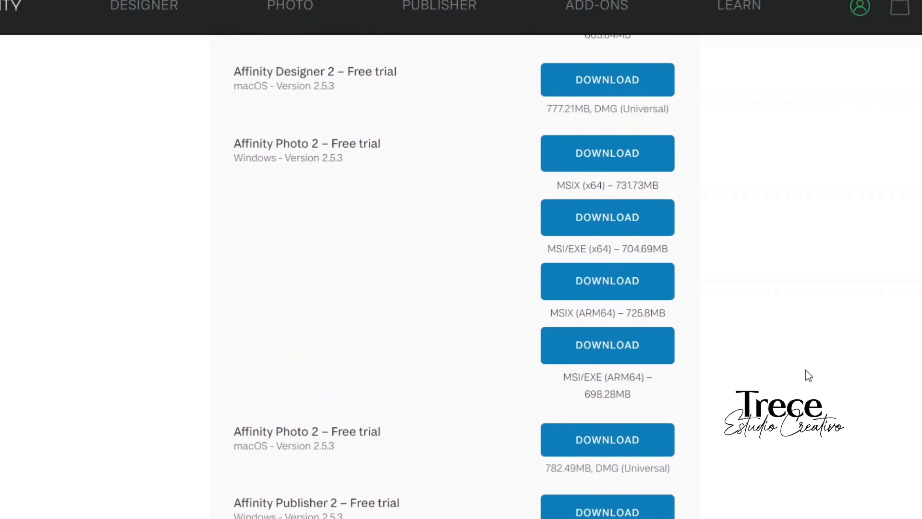
scroll(807, 374, "up", 2)
scroll(808, 369, "down", 1)
scroll(812, 368, "down", 4)
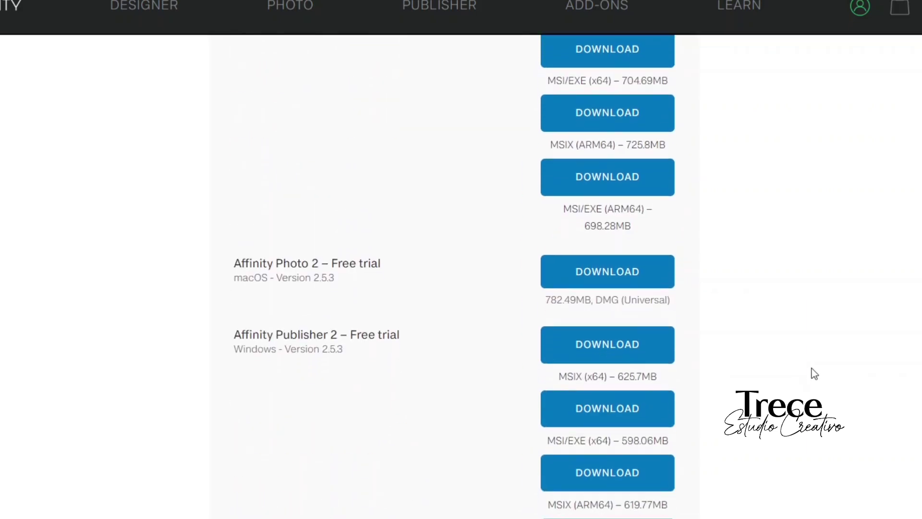
scroll(813, 372, "down", 2)
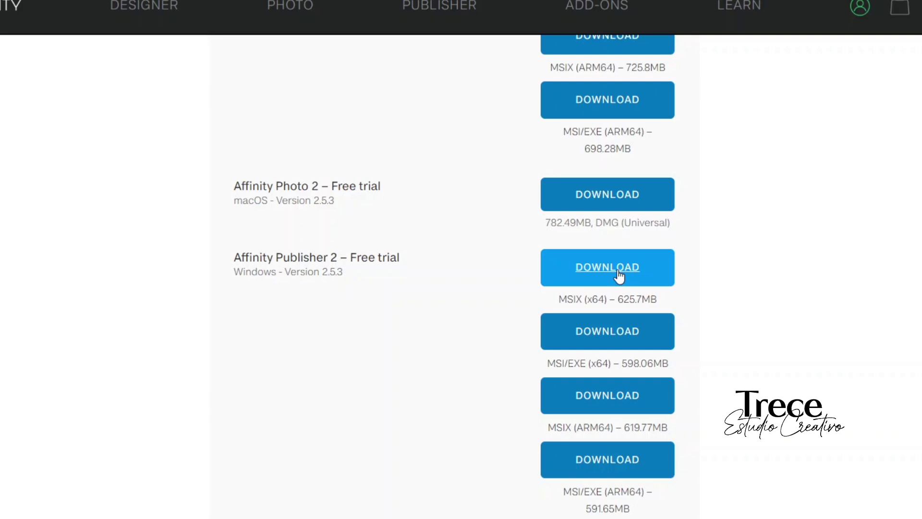
Download the 625.7MB MSIX (x64) installer and install affinity-publisher-2.5.3 from Descargas.
left_click(618, 272)
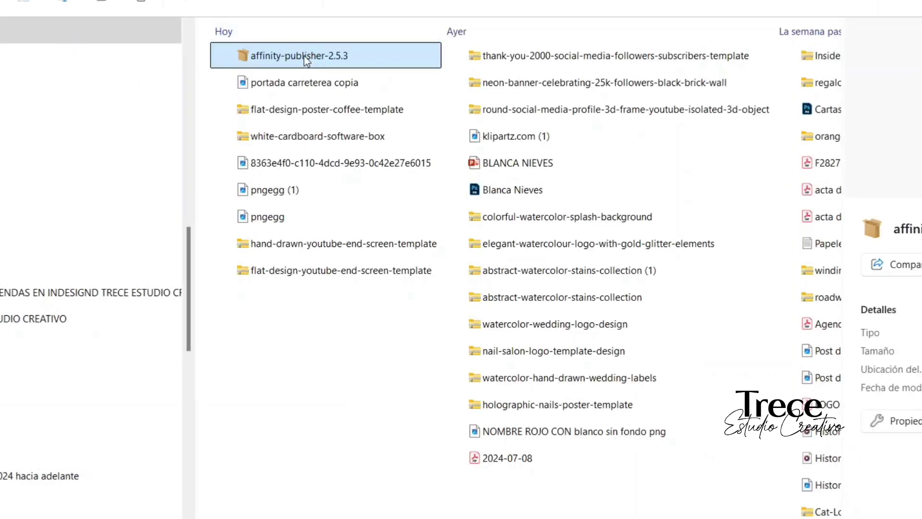
double_click(304, 55)
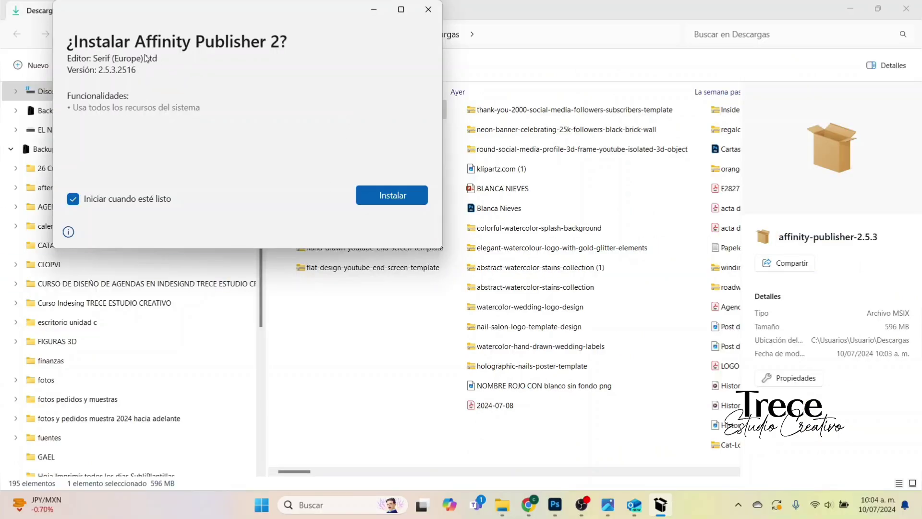
left_click(392, 201)
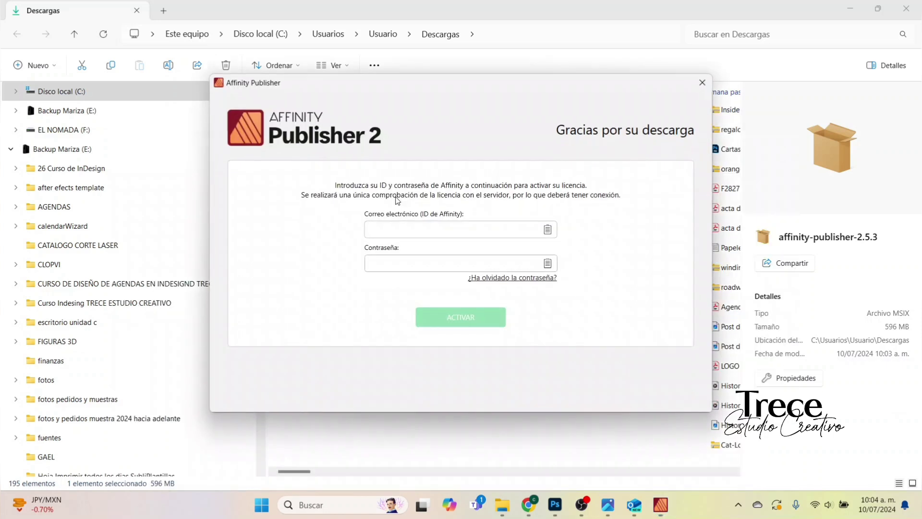
Enter the Affinity ID e-mail, paste the account password in Contraseña, and submit with ACTIVAR.
left_click(418, 230)
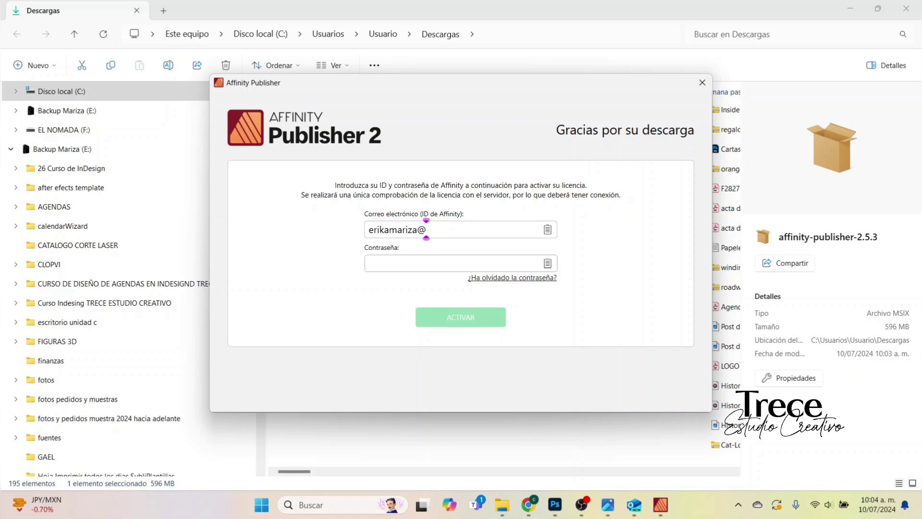
left_click(380, 262)
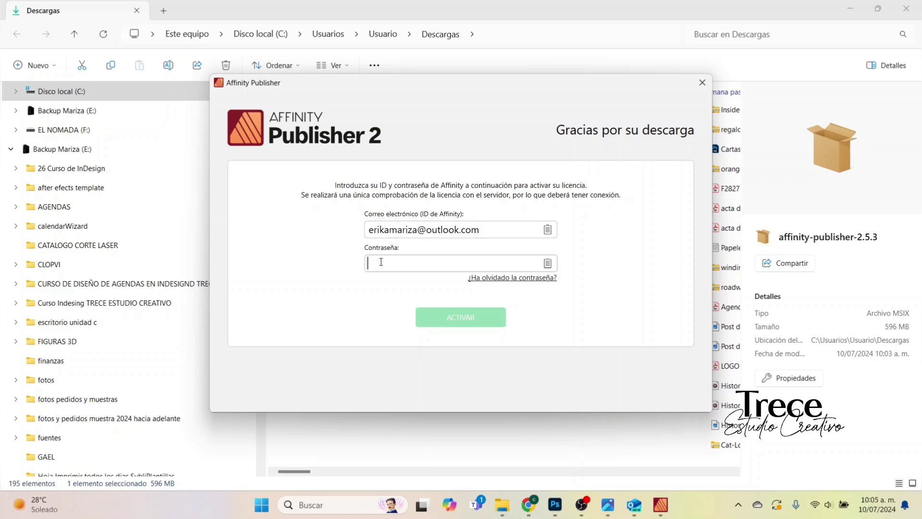
key("Caps_Lock")
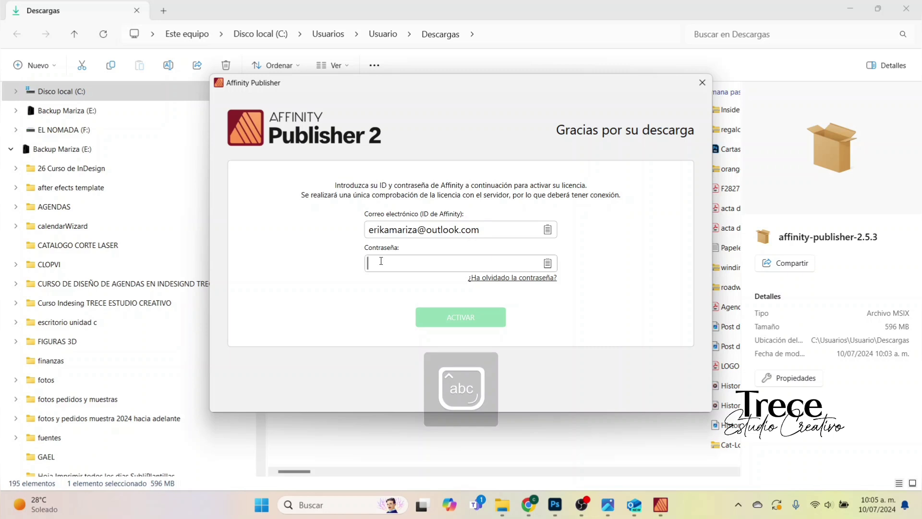
key("ctrl+v")
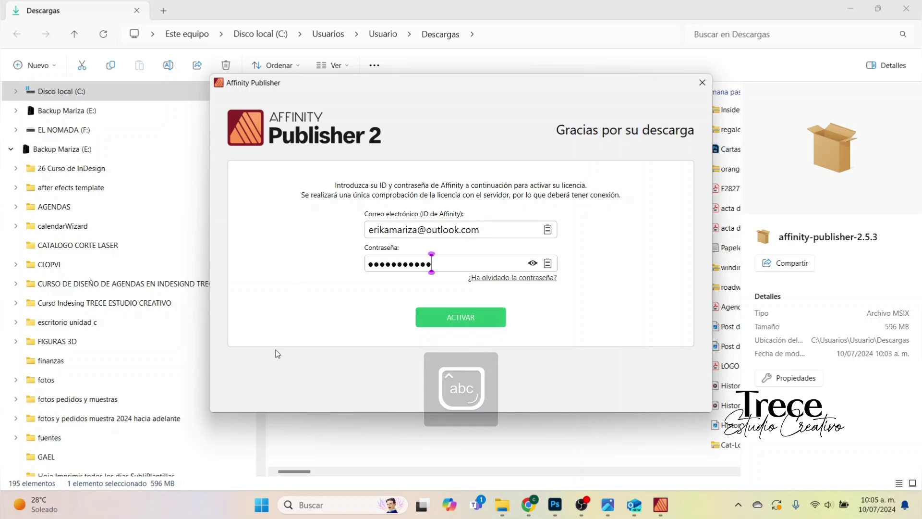
left_click(477, 316)
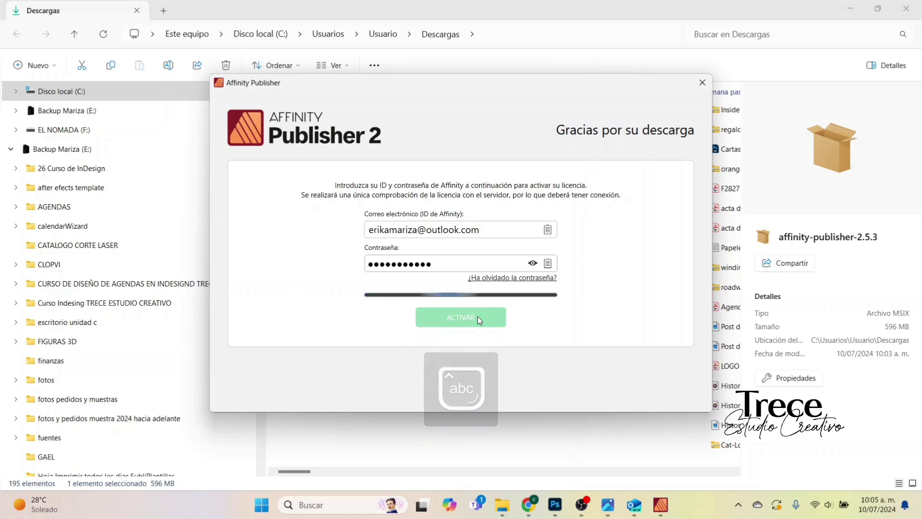